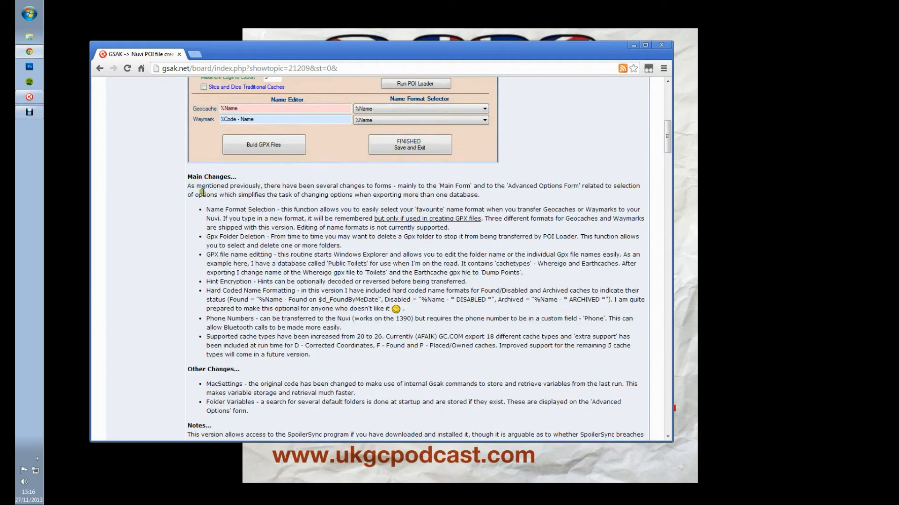
Examine the Nuvi POI file creation topic's macro release posts, continuing on page 2 through to the newest version.
scroll(265, 281, "down", 3)
scroll(256, 339, "down", 3)
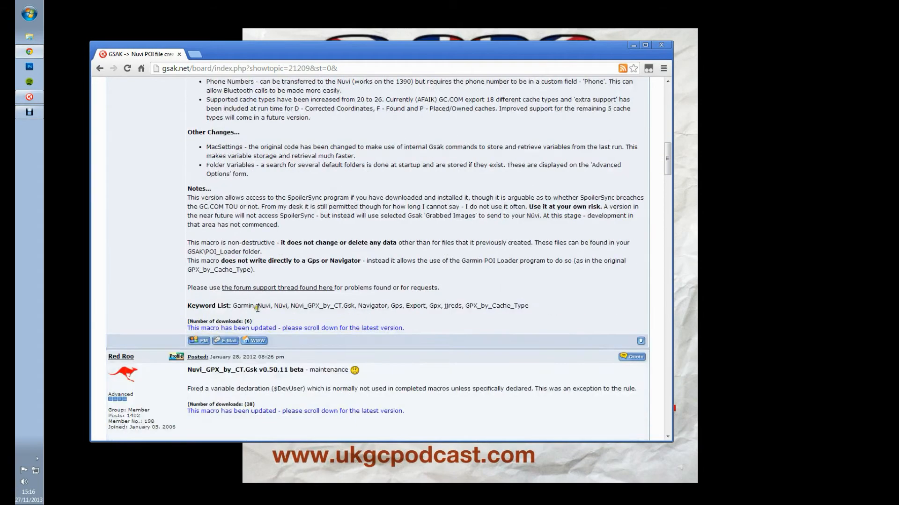
scroll(259, 341, "up", 15)
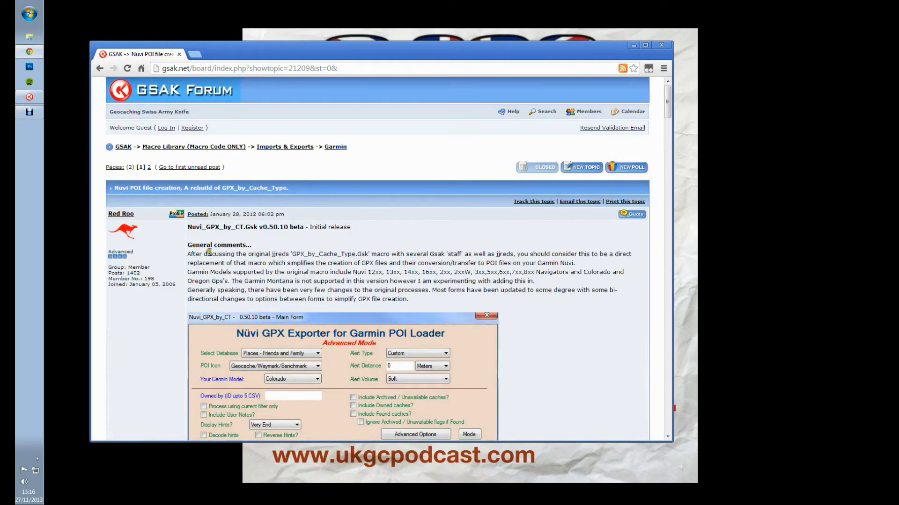
left_click(149, 168)
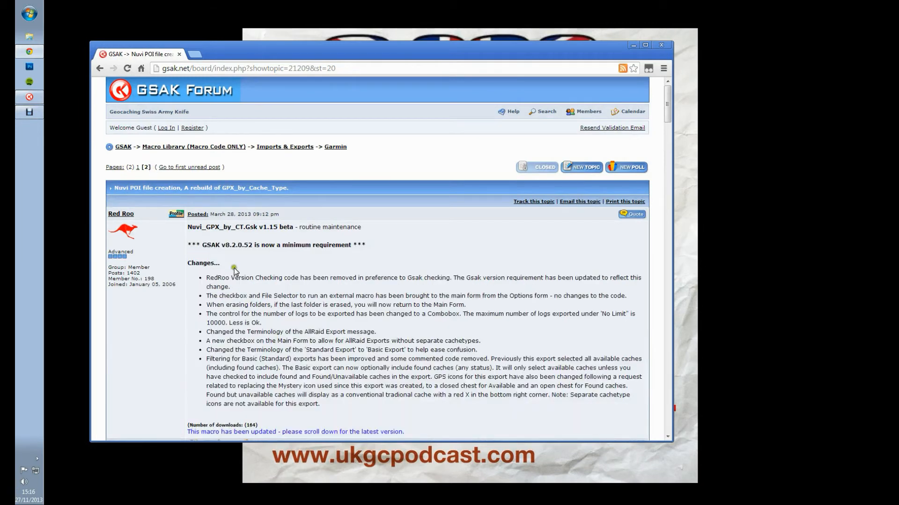
scroll(276, 279, "down", 20)
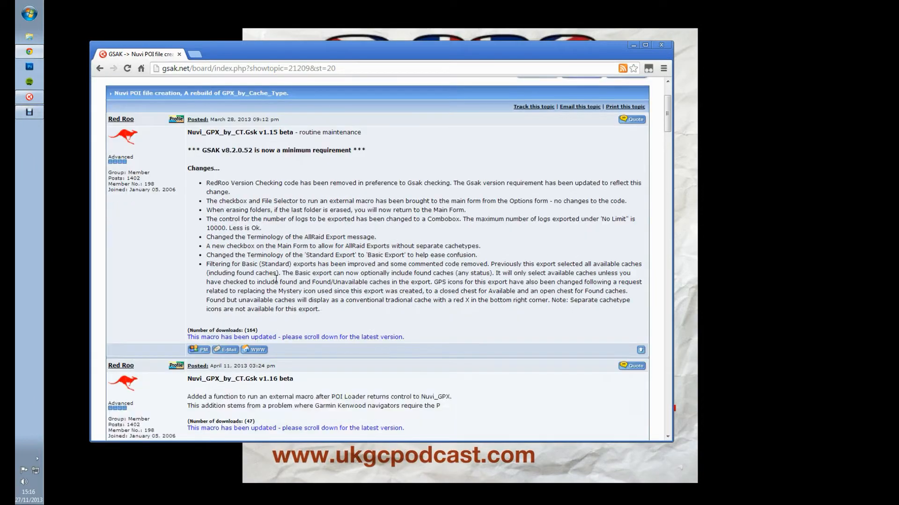
scroll(276, 279, "down", 20)
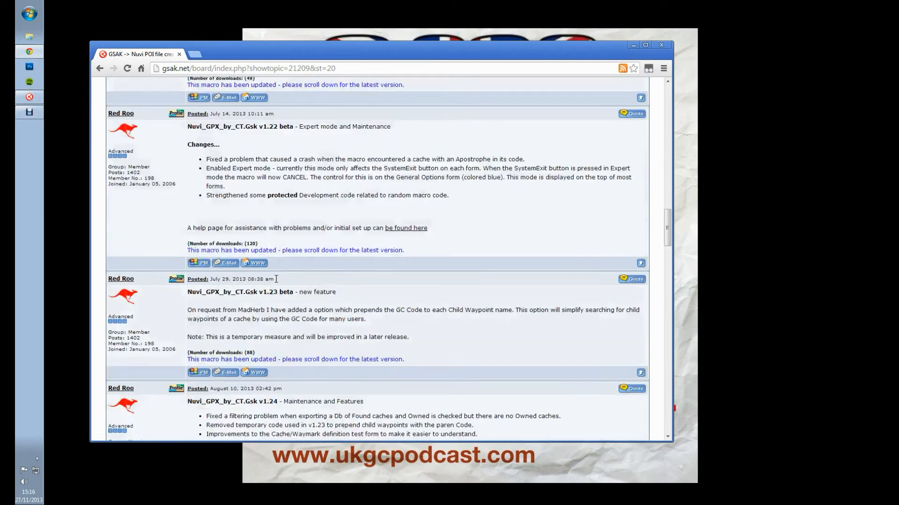
scroll(276, 280, "down", 20)
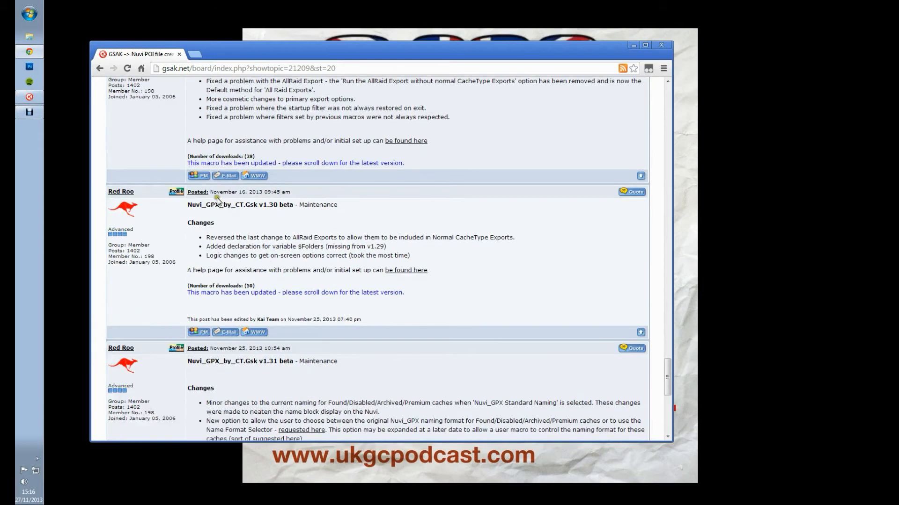
scroll(214, 193, "up", 4)
left_click_drag(211, 217, 246, 216)
left_click(248, 264)
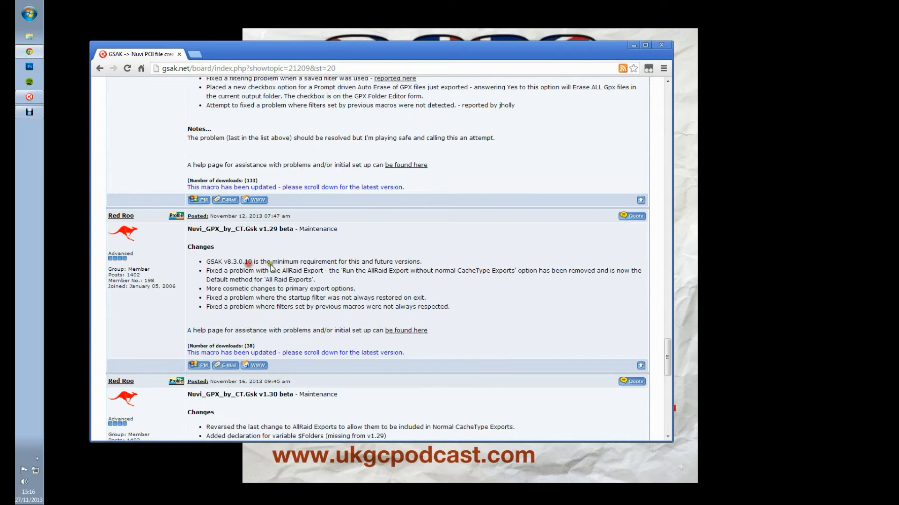
scroll(270, 266, "down", 3)
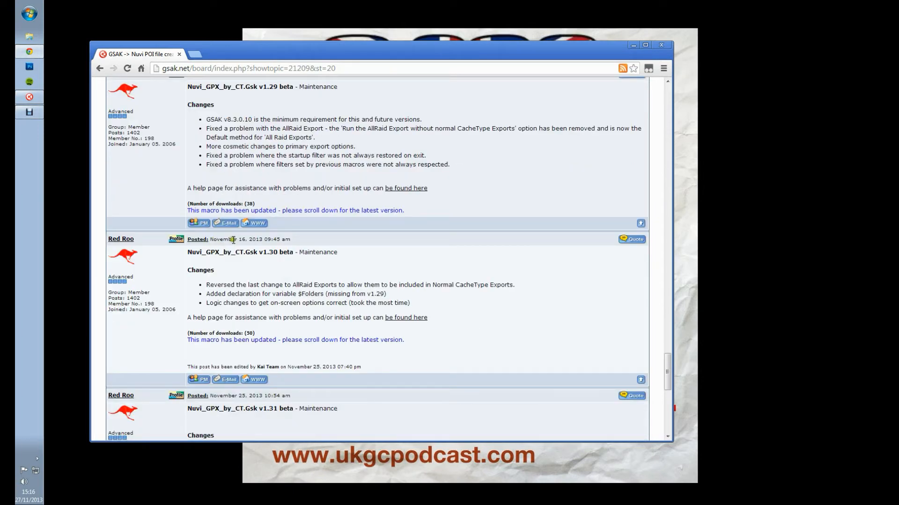
scroll(307, 302, "down", 3)
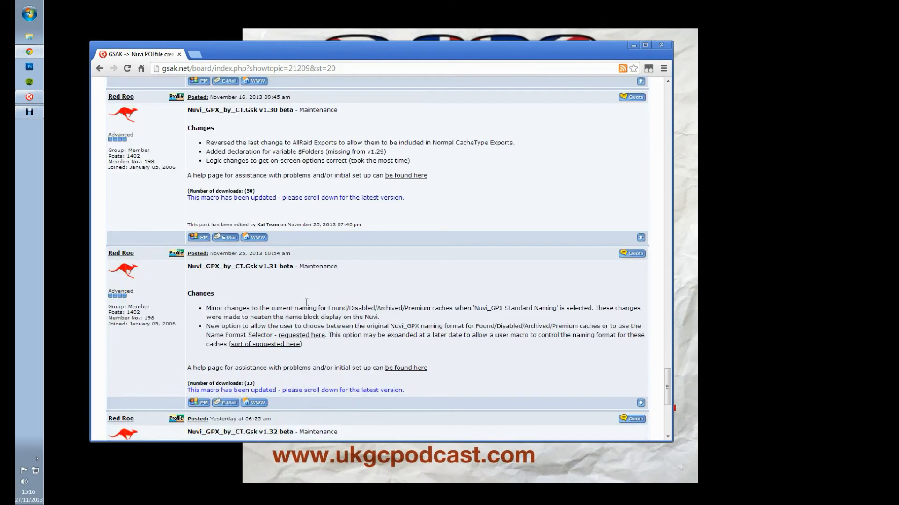
scroll(307, 302, "down", 1)
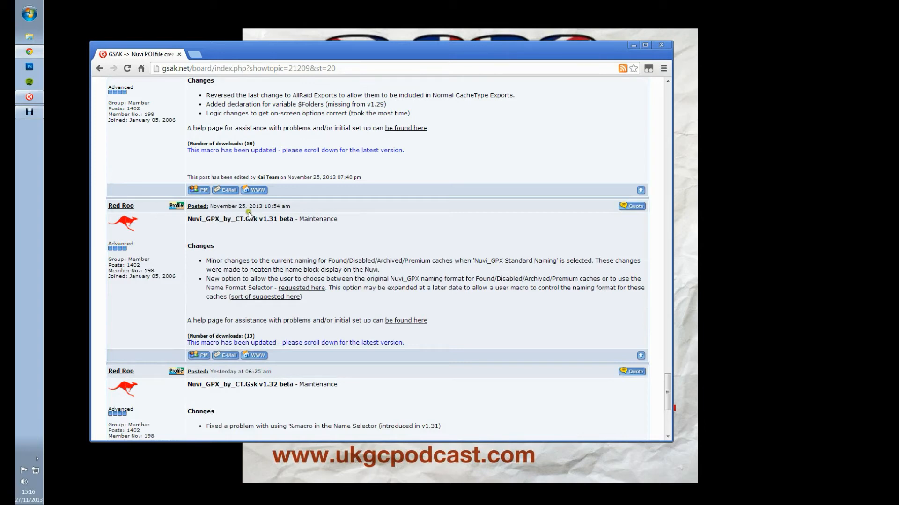
scroll(298, 276, "down", 2)
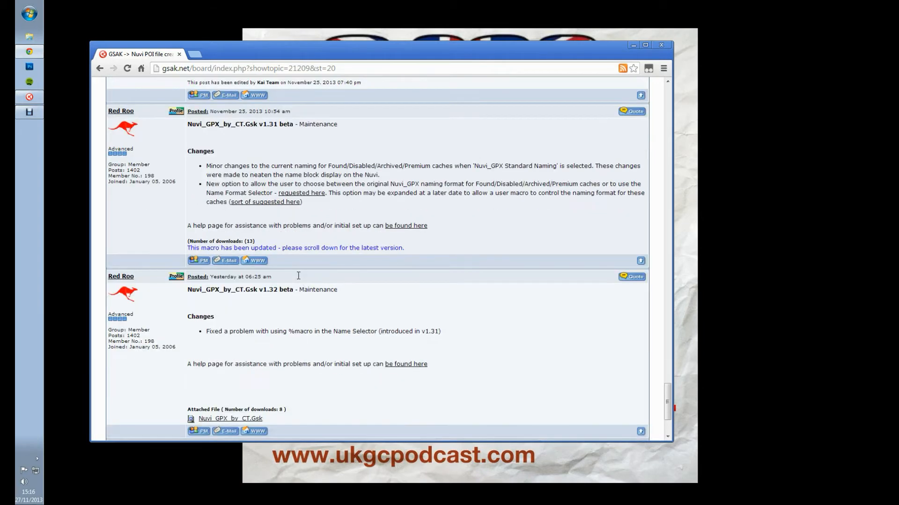
Download Nuvi_GPX_by_CT.Gsk from the v1.32 beta post and install the macro in GSAK.
scroll(298, 276, "down", 2)
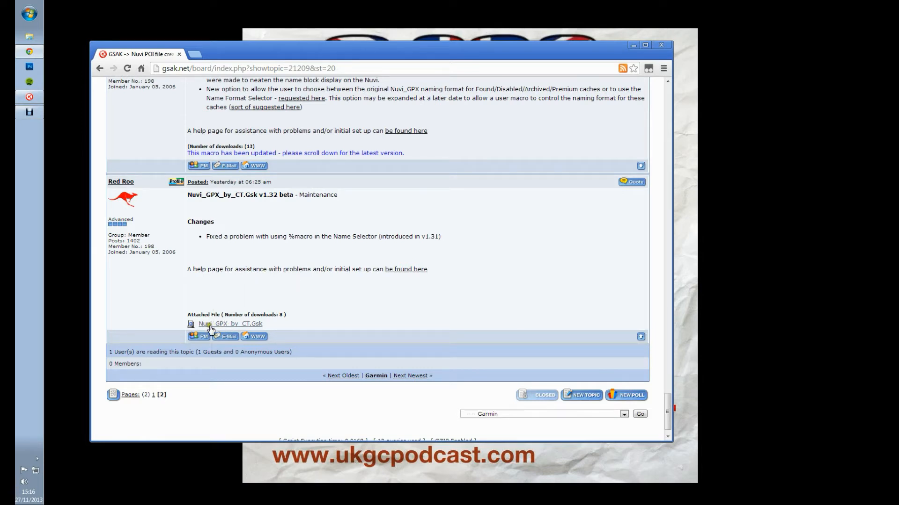
left_click(244, 329)
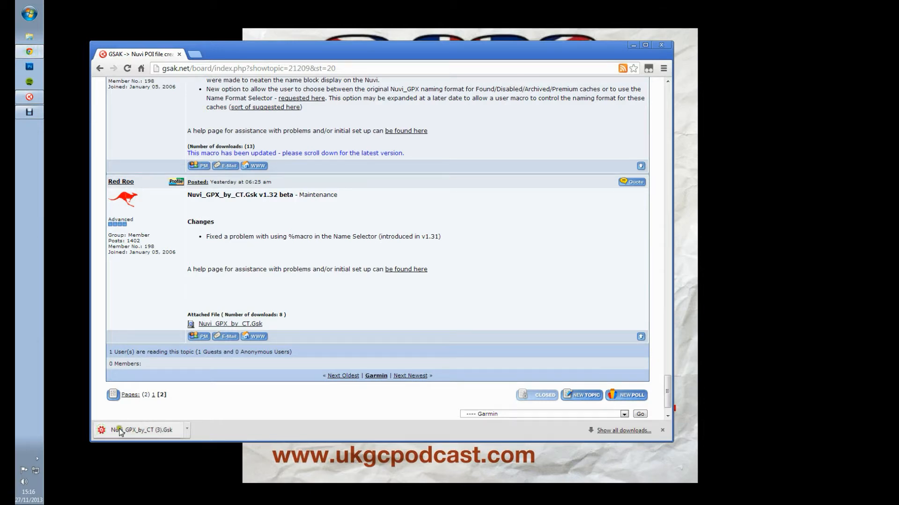
left_click(169, 433)
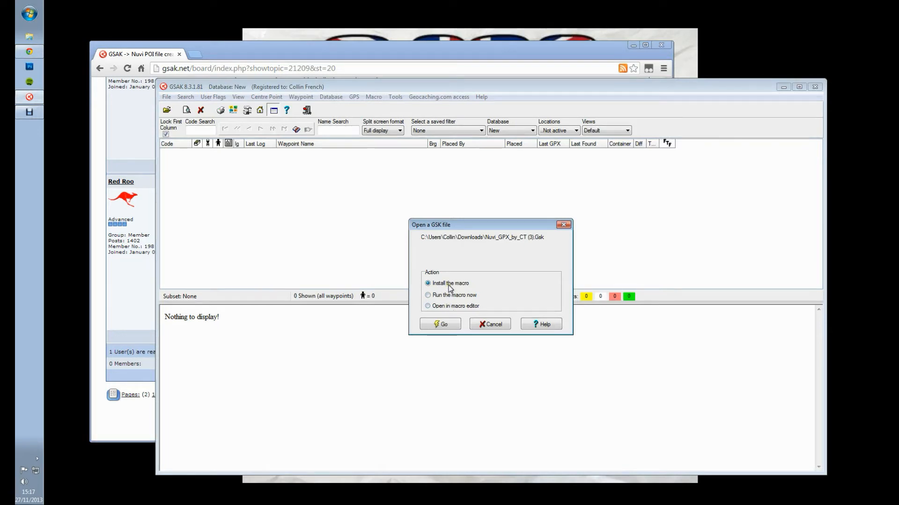
left_click(440, 324)
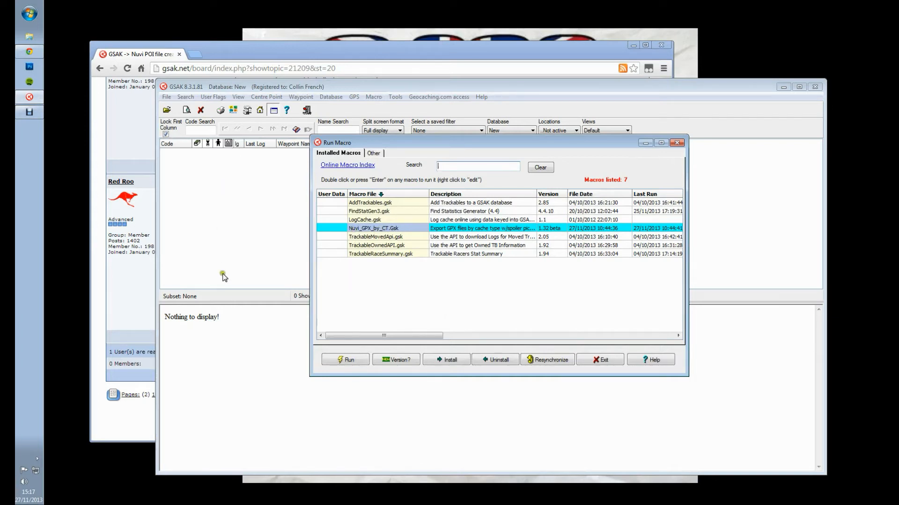
left_click(601, 359)
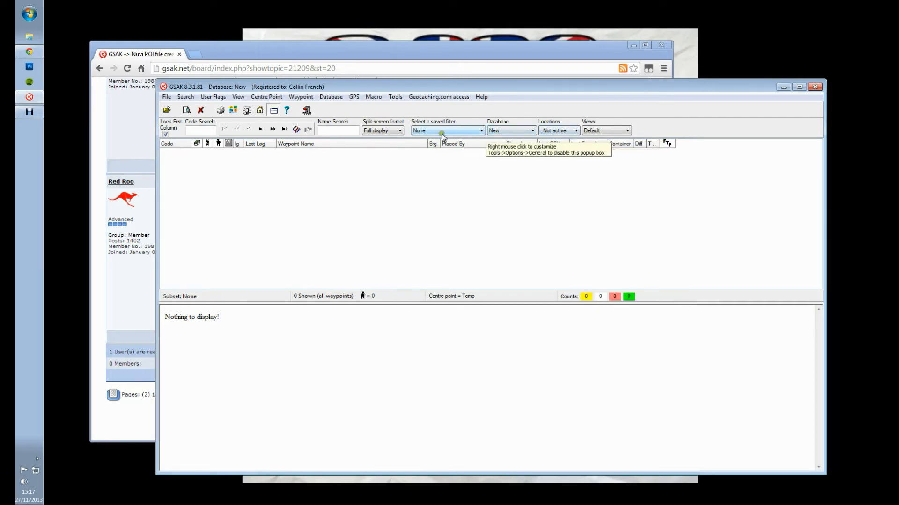
Download the Dorset Drive By pocket query from Geocaching.com and load its waypoints into the New database with the GSAK default settings.
left_click(433, 99)
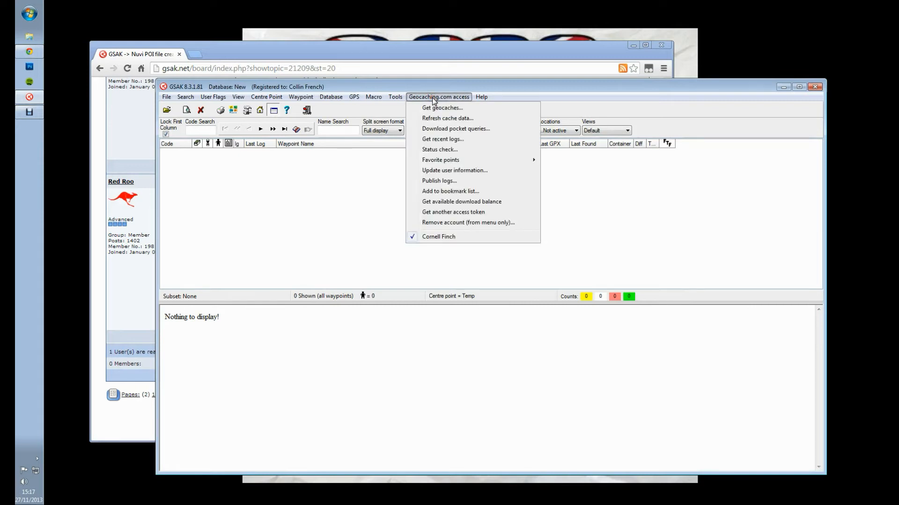
left_click(441, 129)
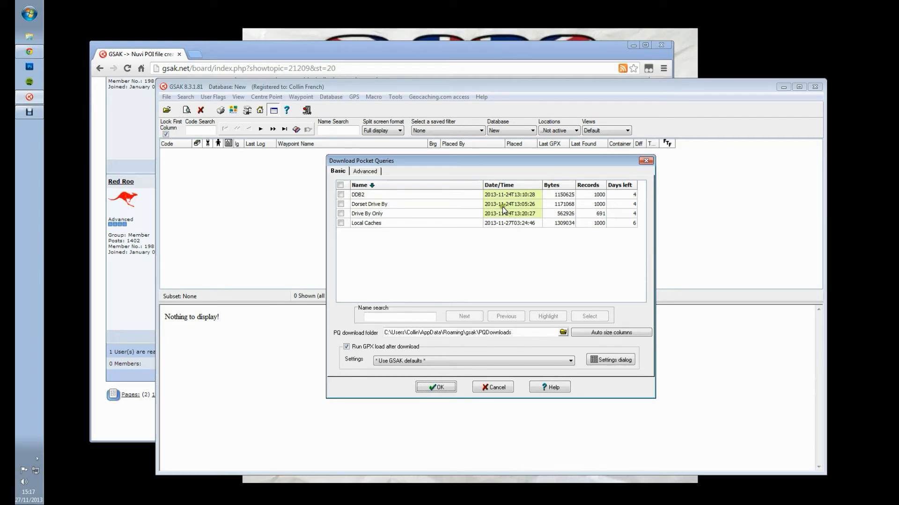
left_click(341, 204)
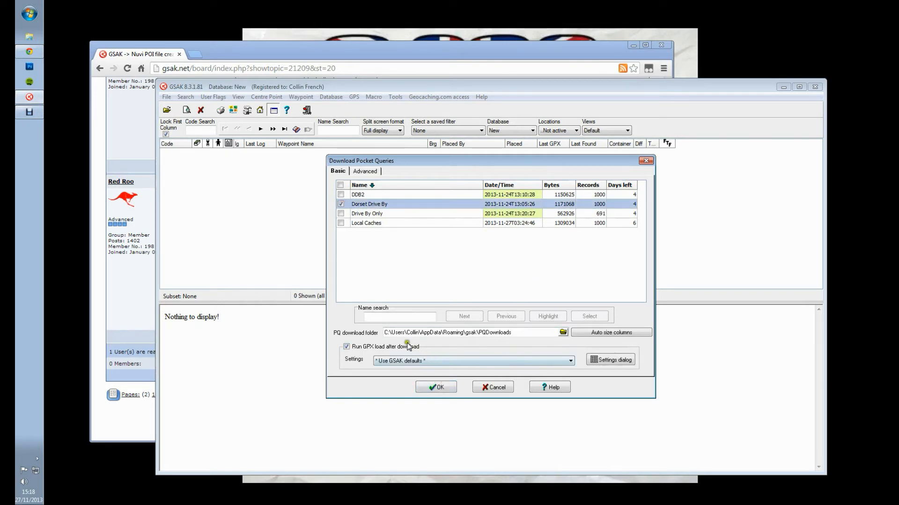
left_click(438, 387)
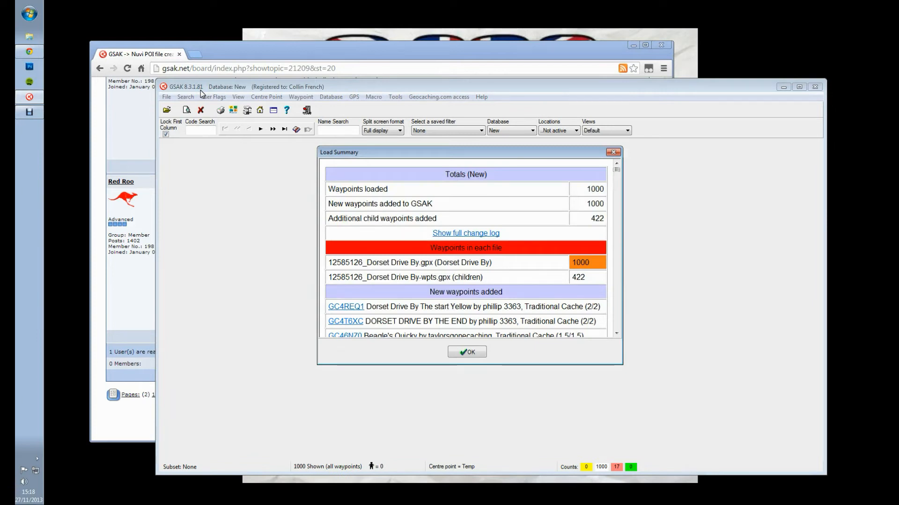
left_click_drag(466, 150, 377, 171)
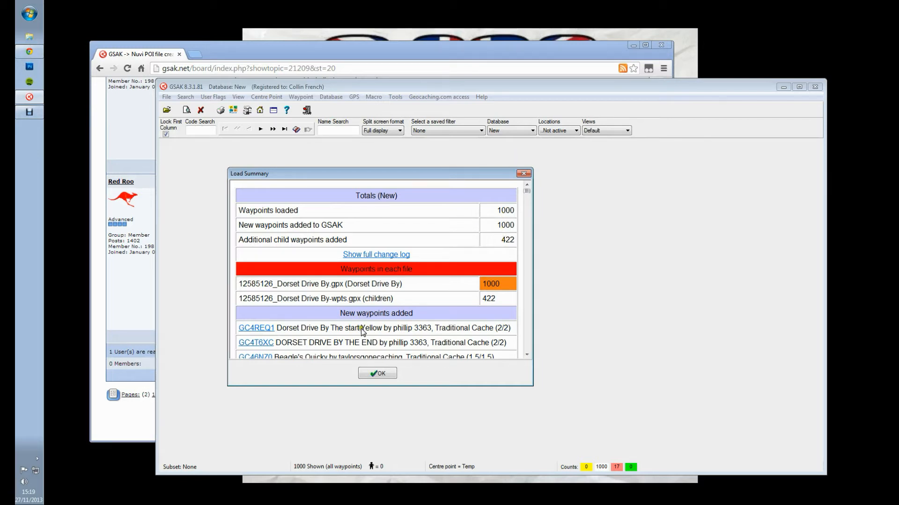
left_click(368, 373)
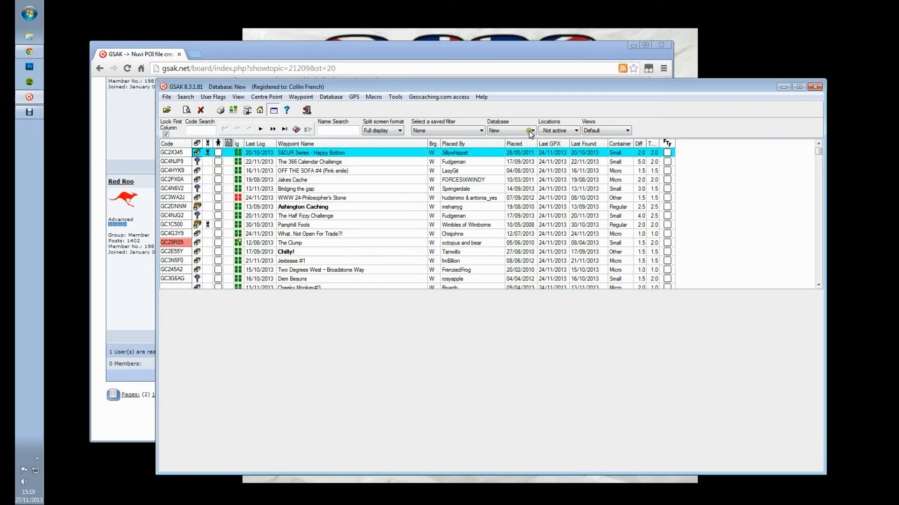
Select the New database and run the installed Nuvi_GPX_by_CT.Gsk macro on it.
left_click(531, 132)
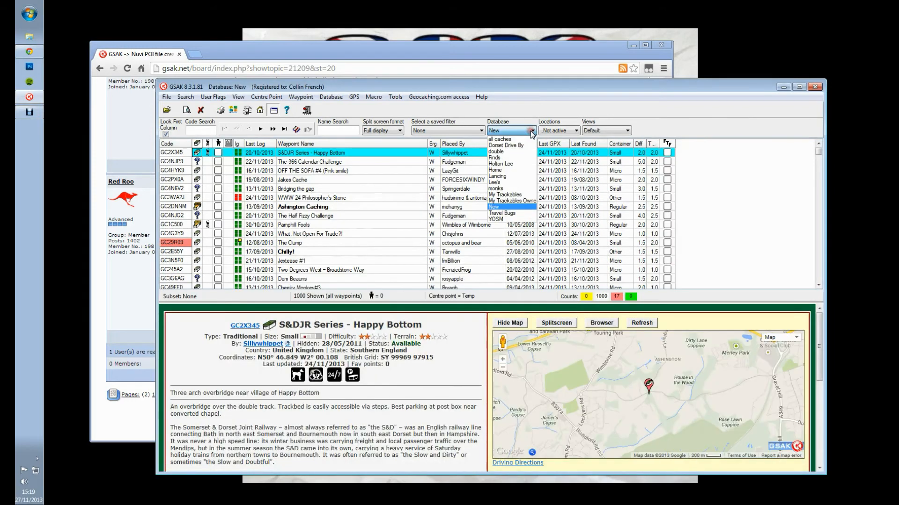
left_click(501, 208)
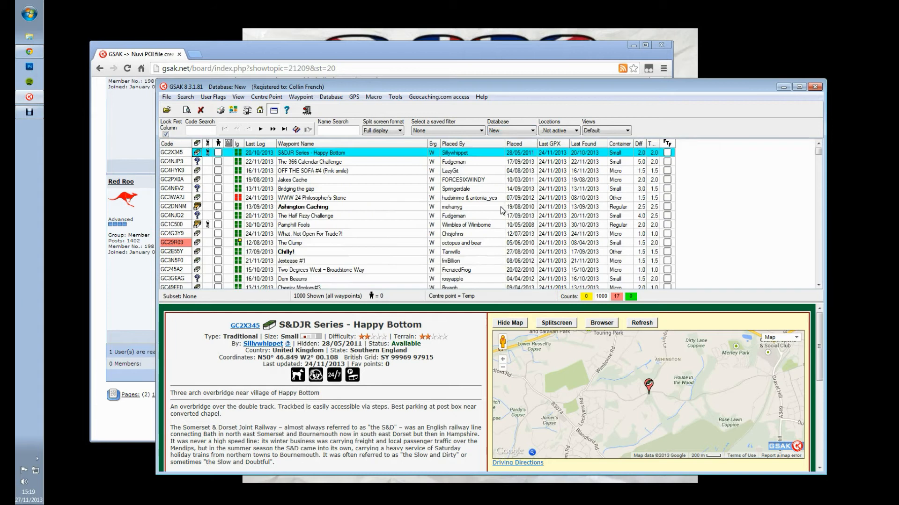
left_click(378, 99)
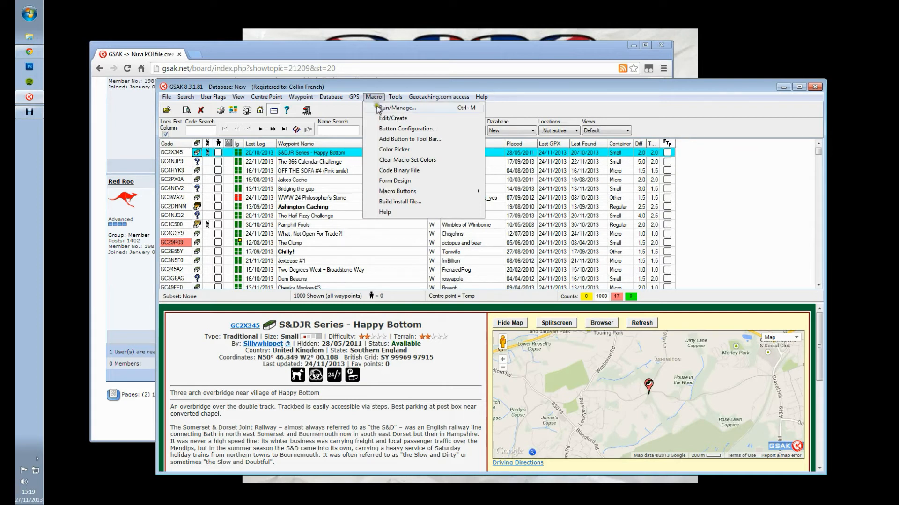
left_click(390, 108)
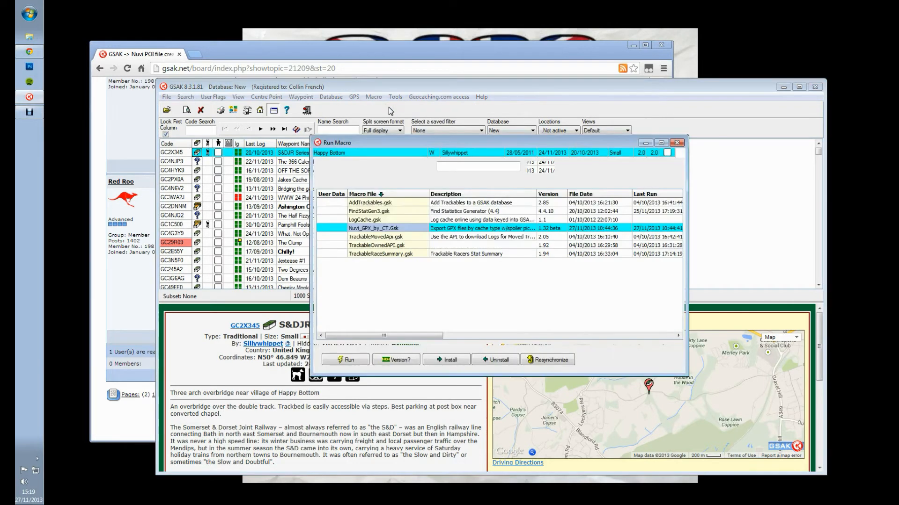
left_click(370, 229)
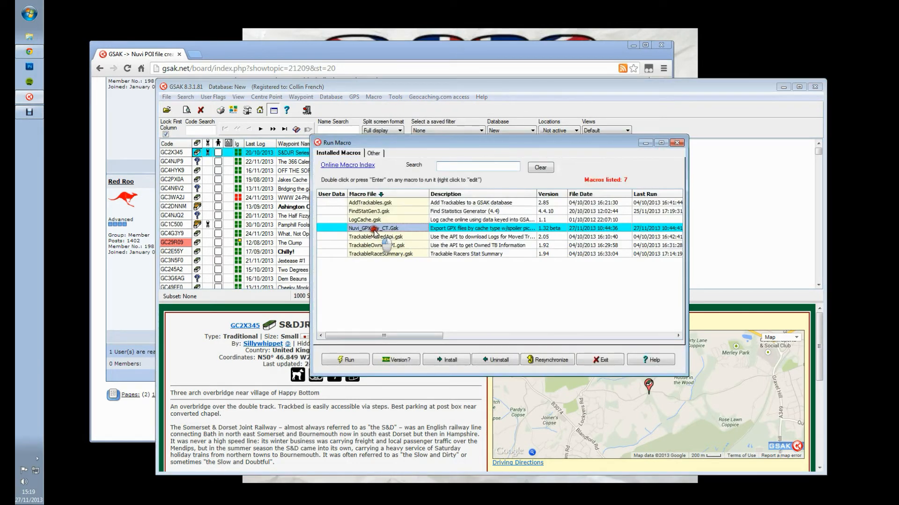
left_click(349, 360)
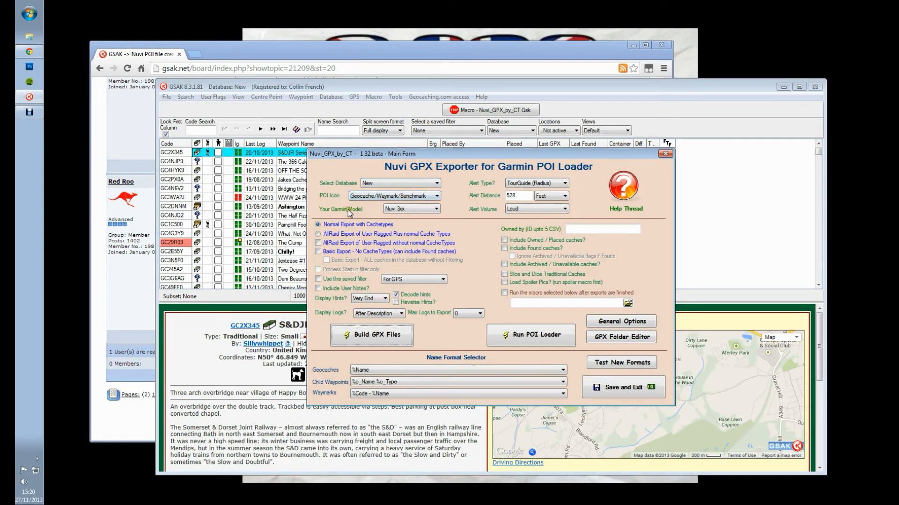
Choose Nuvi 3xx as the Garmin model and check the saved filters available, keeping For GPS.
left_click(407, 211)
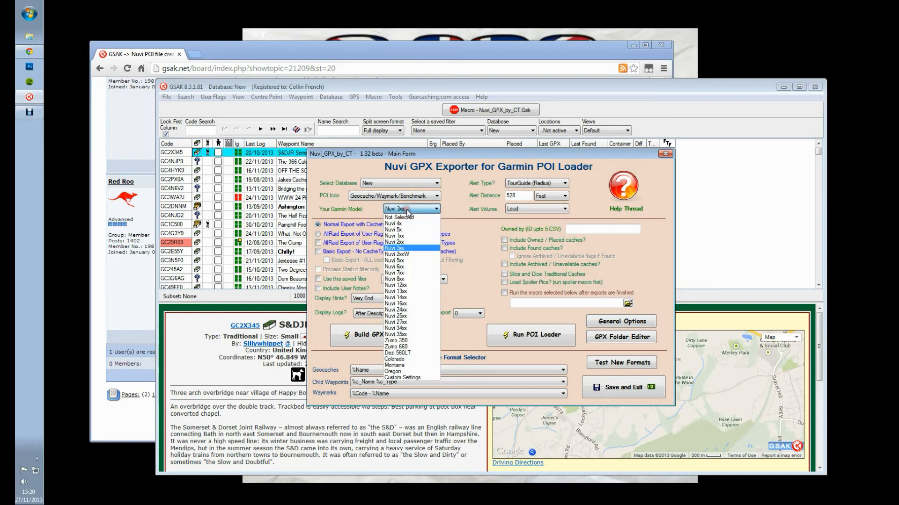
left_click(413, 249)
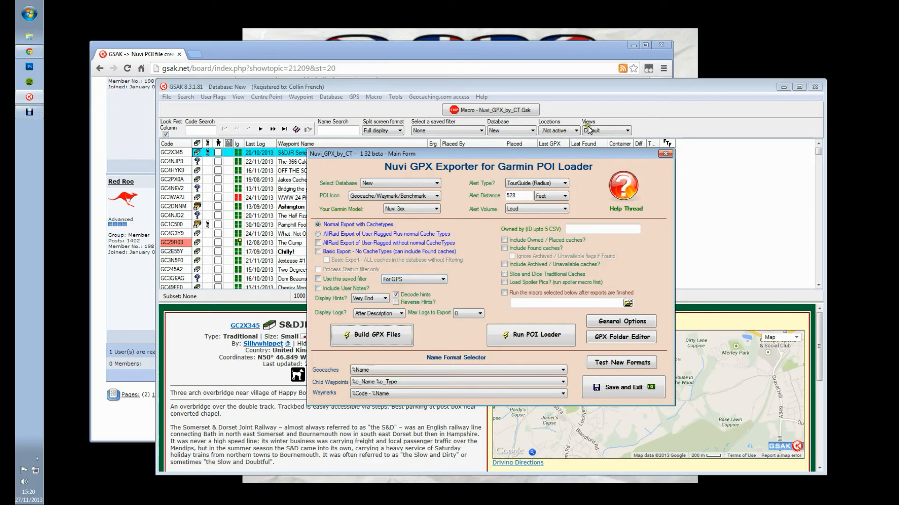
left_click(408, 280)
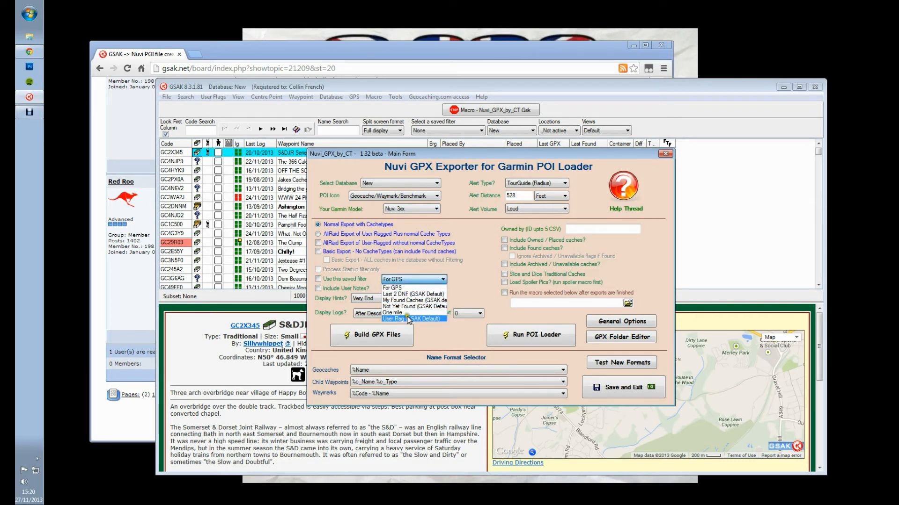
left_click(405, 280)
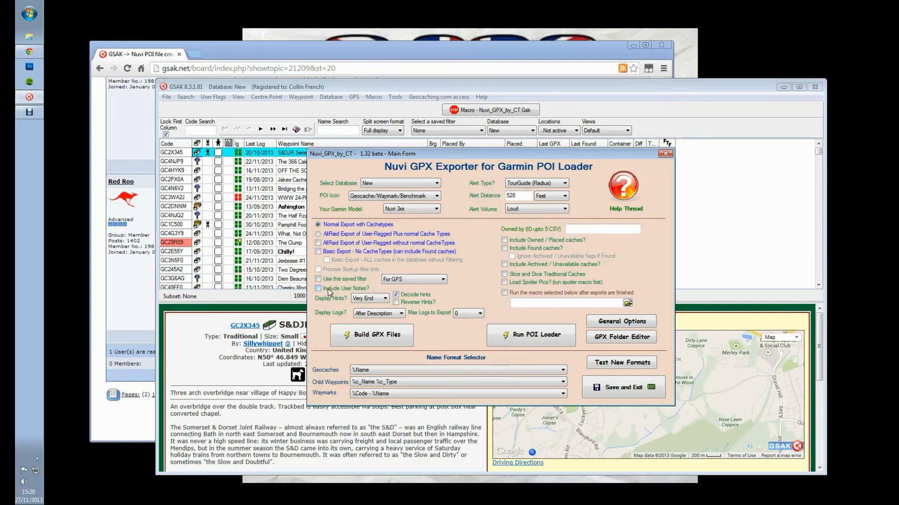
Keep the hints displayed at Very End and set the logs to No Display.
left_click(369, 301)
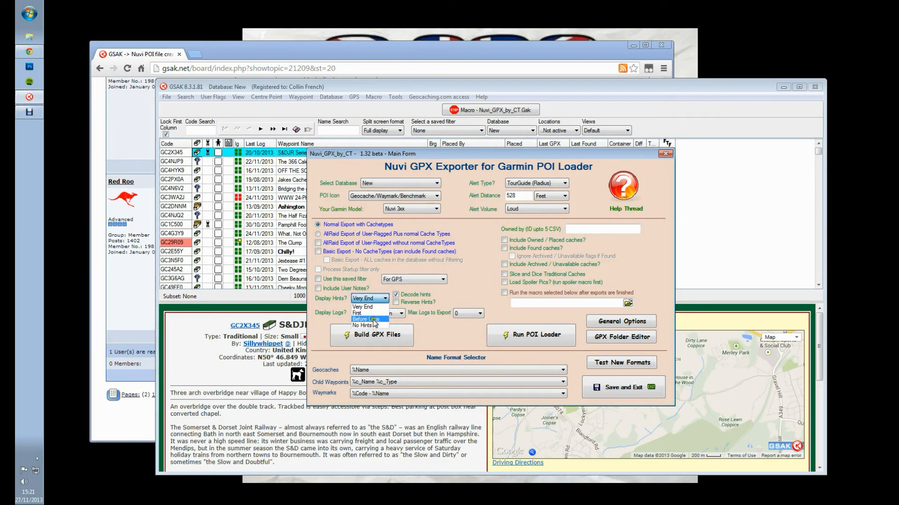
left_click(373, 300)
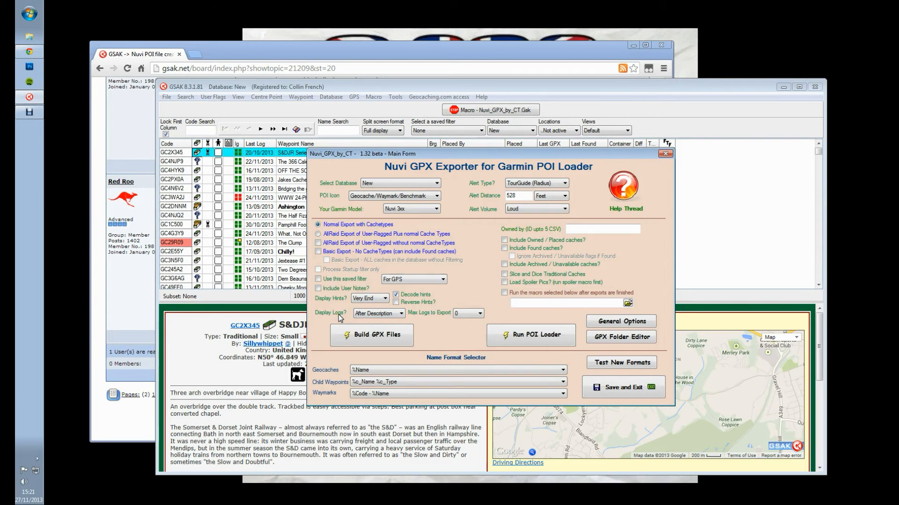
left_click(381, 313)
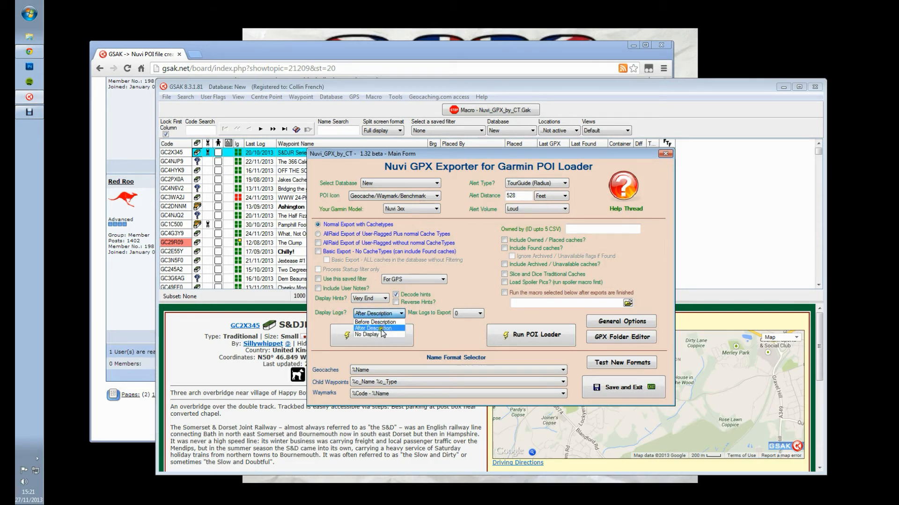
left_click(368, 313)
left_click(379, 335)
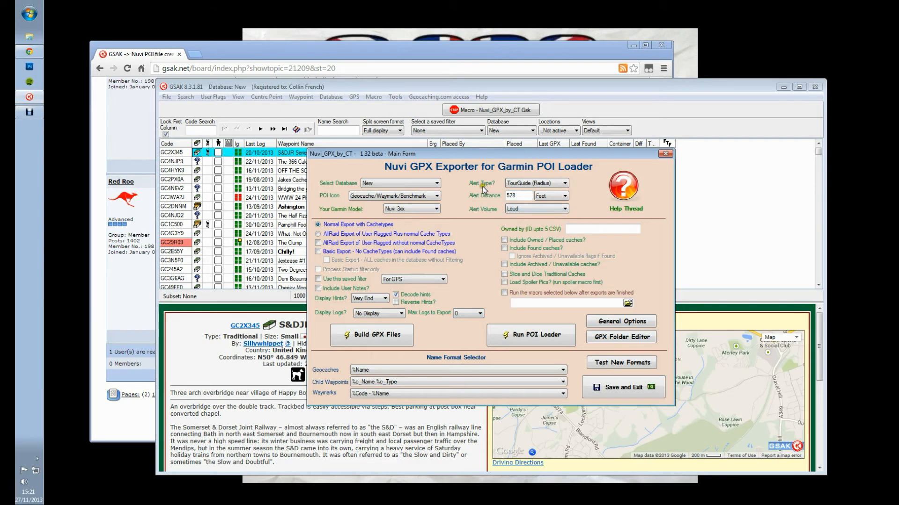
Review the available alert types and distance units, keeping TourGuide (Radius) with a distance of 528 feet.
left_click(564, 184)
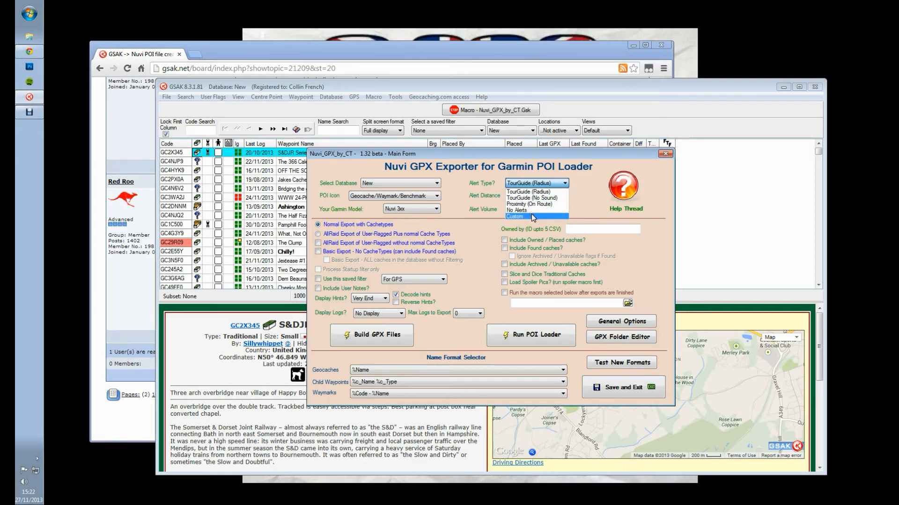
left_click(470, 211)
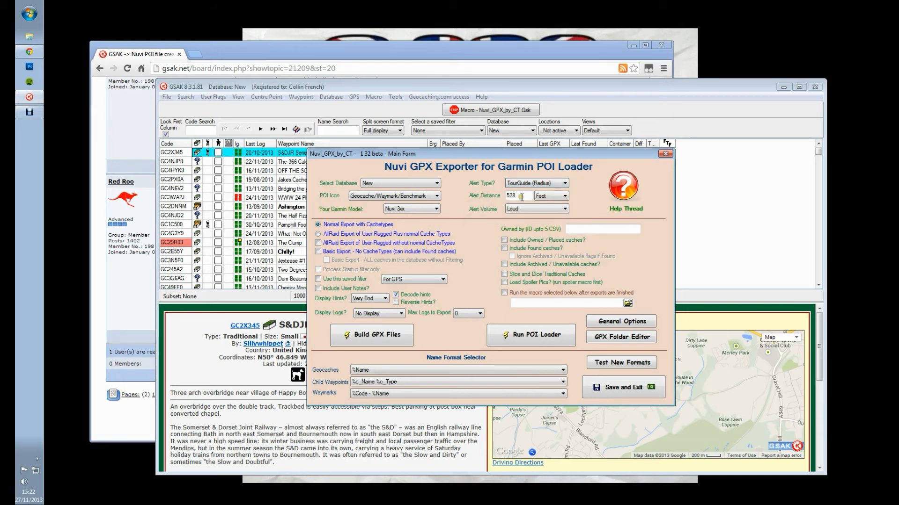
left_click(549, 195)
left_click(551, 211)
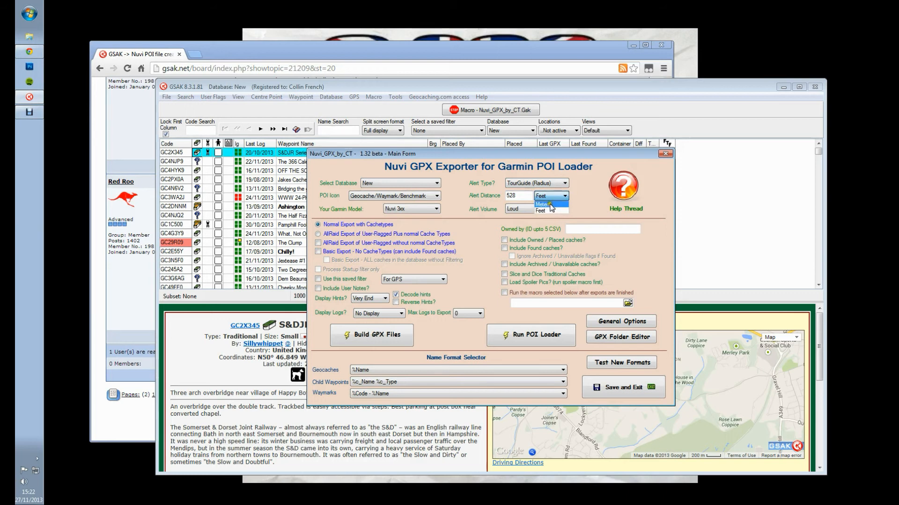
left_click(515, 195)
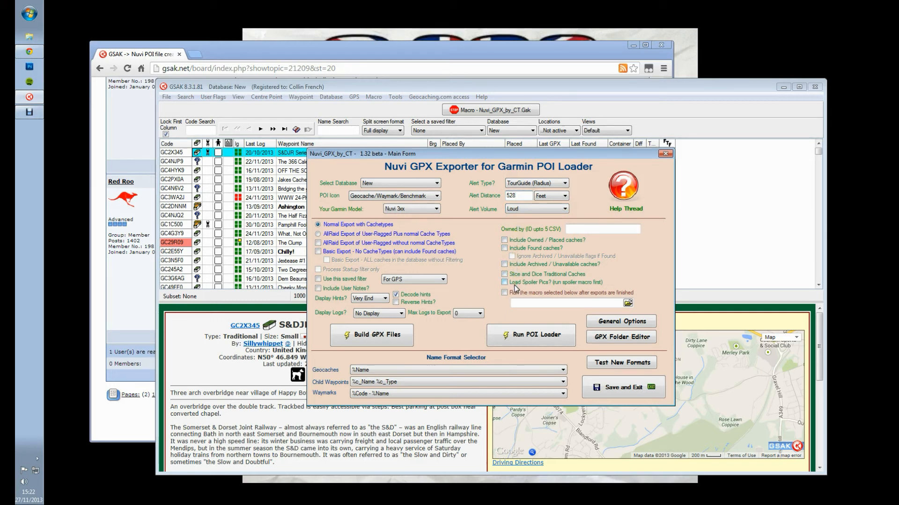
In the exporter's general options, choose R:\POI Folder as the GPX output path and save the options.
left_click(620, 322)
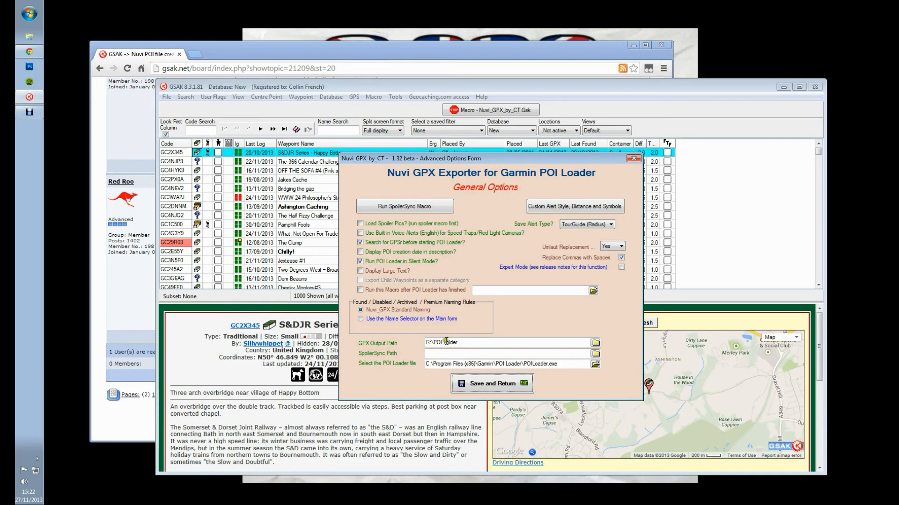
left_click(595, 343)
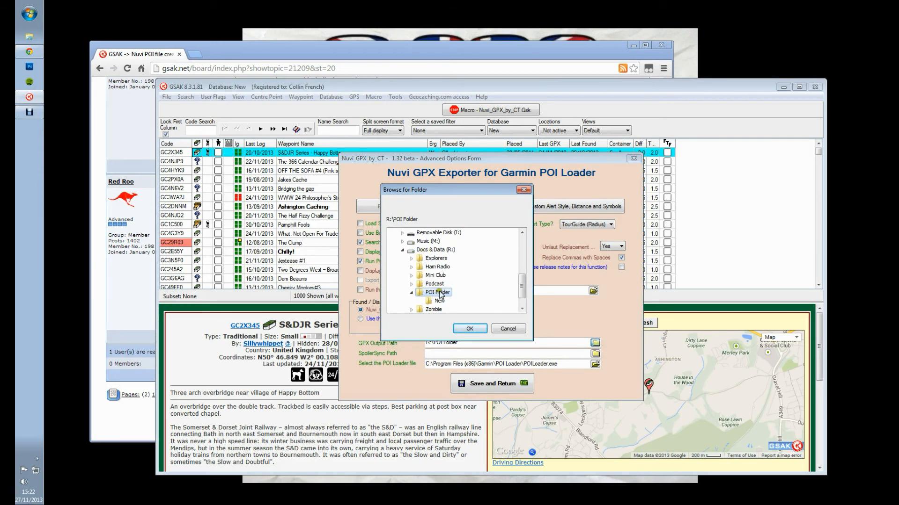
left_click(461, 329)
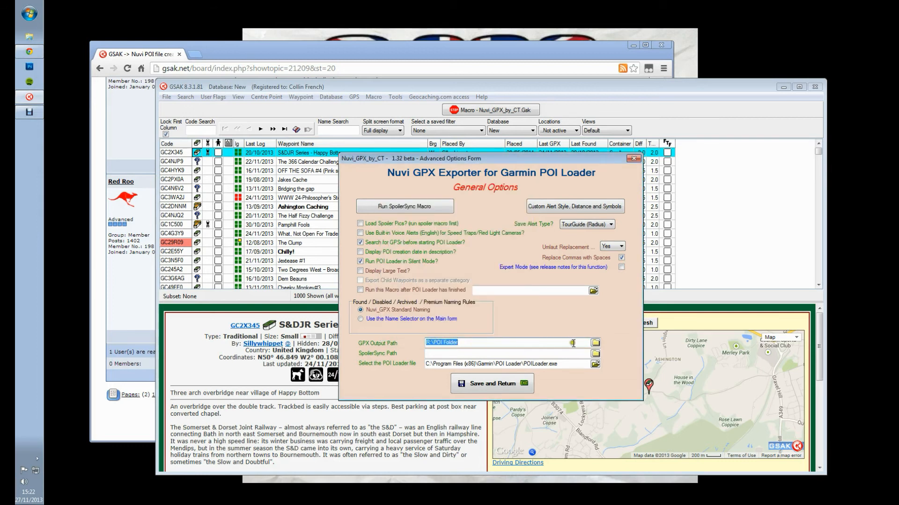
left_click(595, 342)
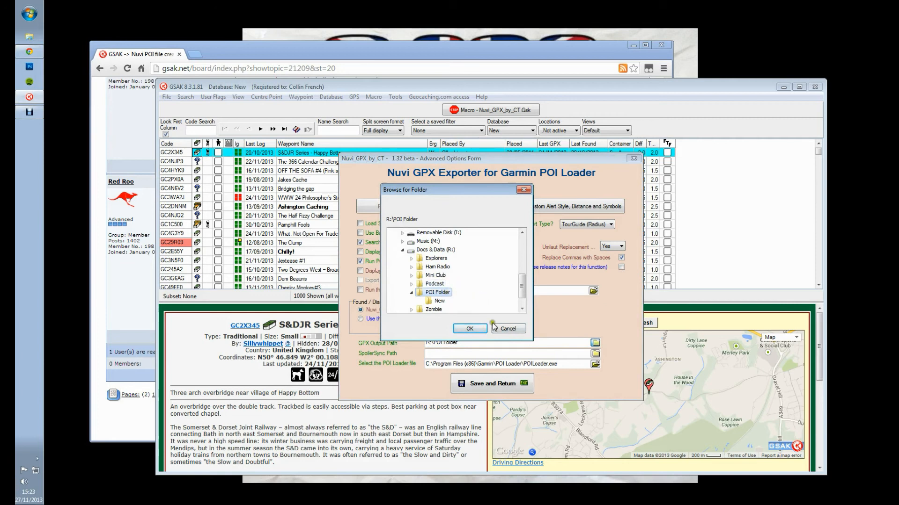
left_click(506, 327)
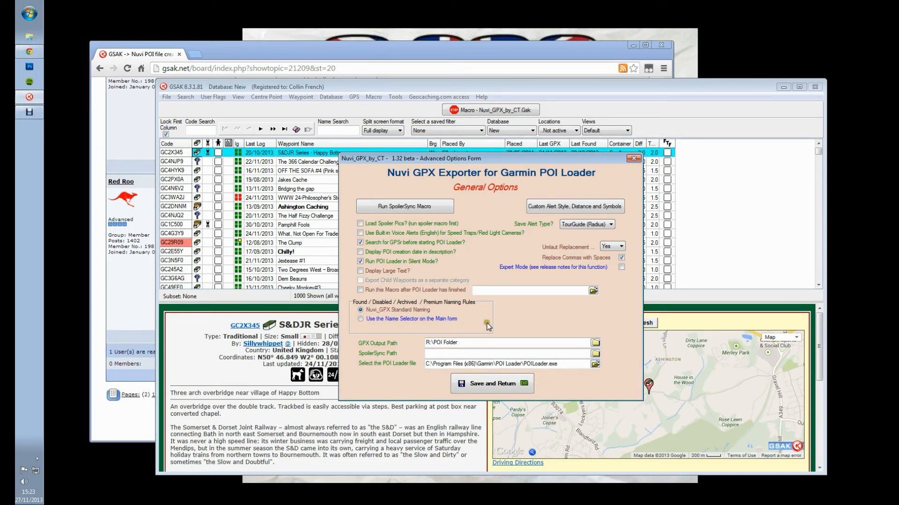
left_click(491, 385)
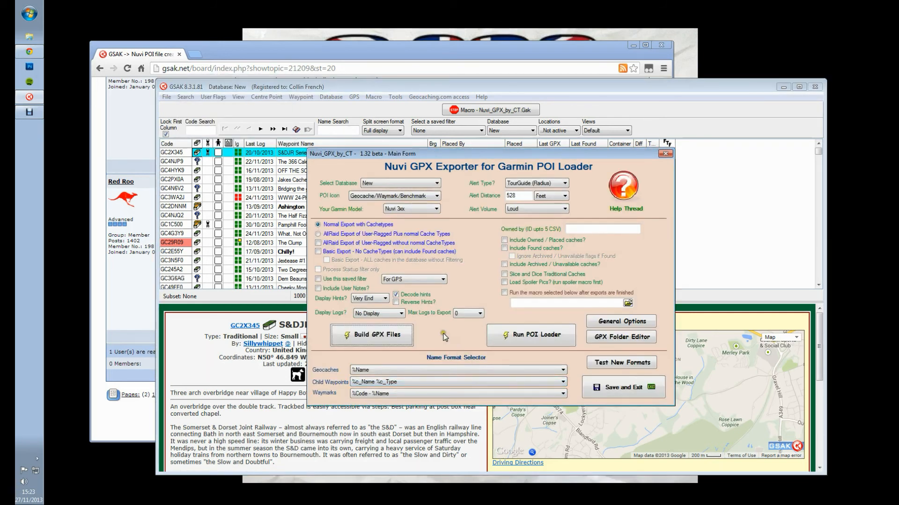
Build the GPX files from the New database with the current export settings.
left_click(368, 338)
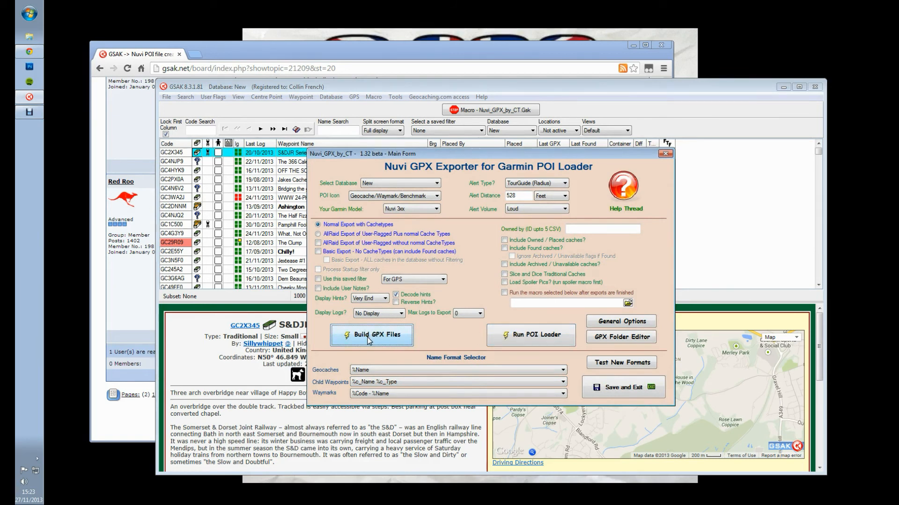
left_click(396, 344)
left_click(377, 340)
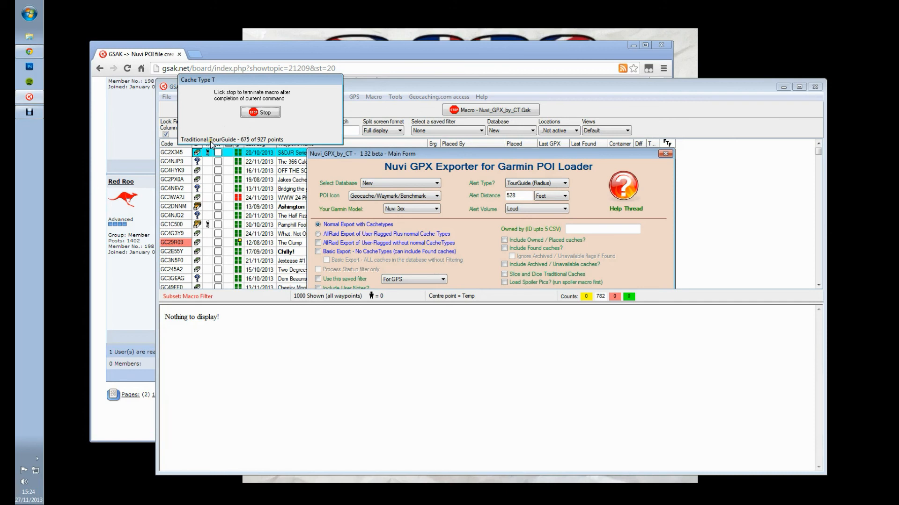
Switch to Windows Explorer, examine the exported files in R:\POI Folder\New, and close the window.
left_click(29, 39)
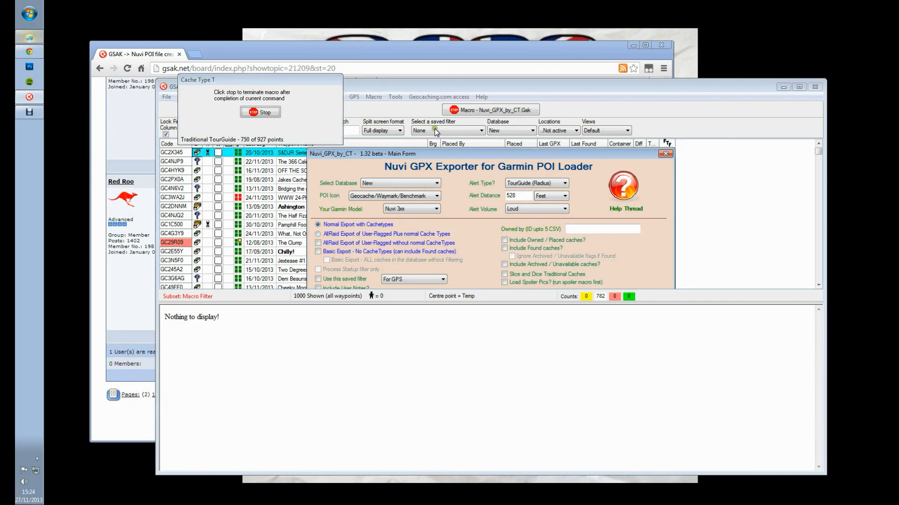
left_click_drag(425, 107, 539, 136)
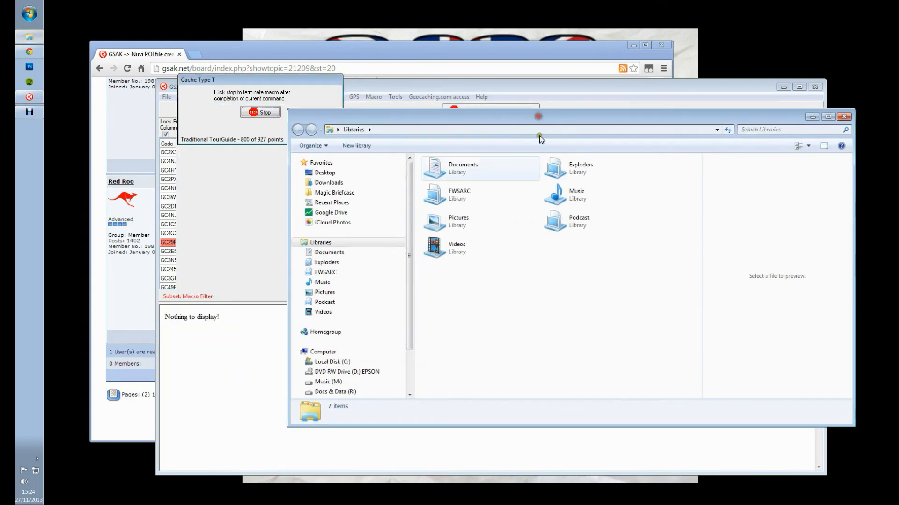
scroll(399, 309, "down", 2)
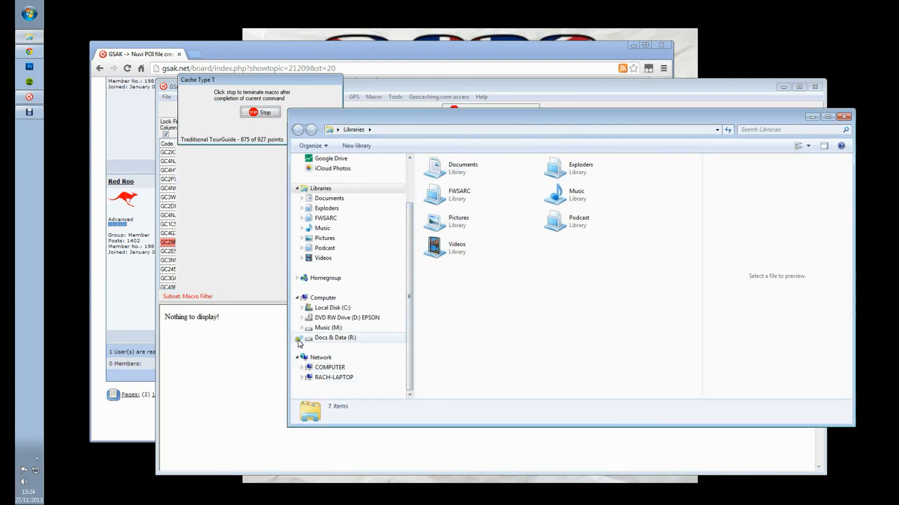
left_click(302, 338)
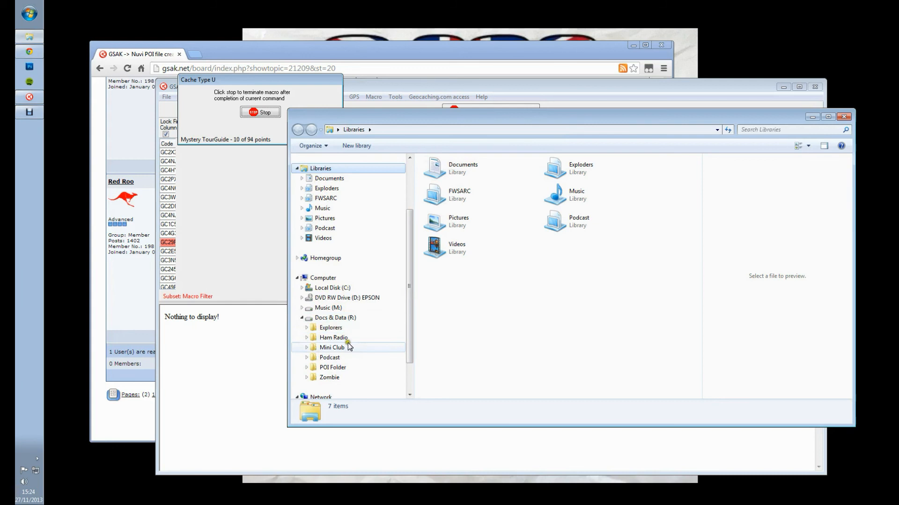
left_click(307, 367)
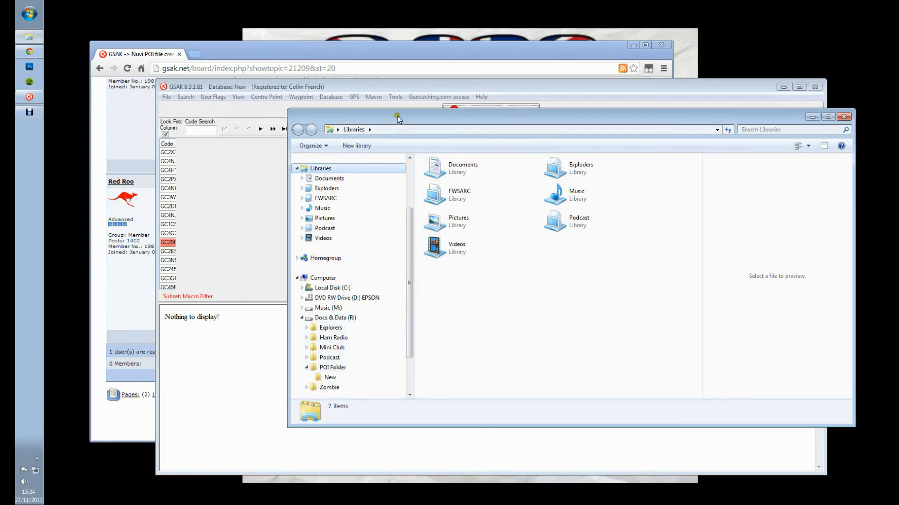
left_click_drag(396, 116, 645, 268)
left_click_drag(733, 271, 396, 82)
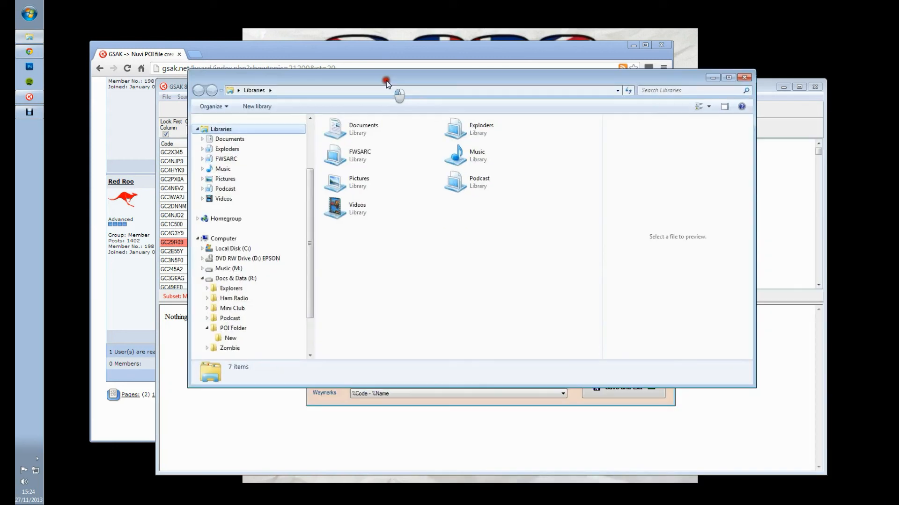
left_click(236, 329)
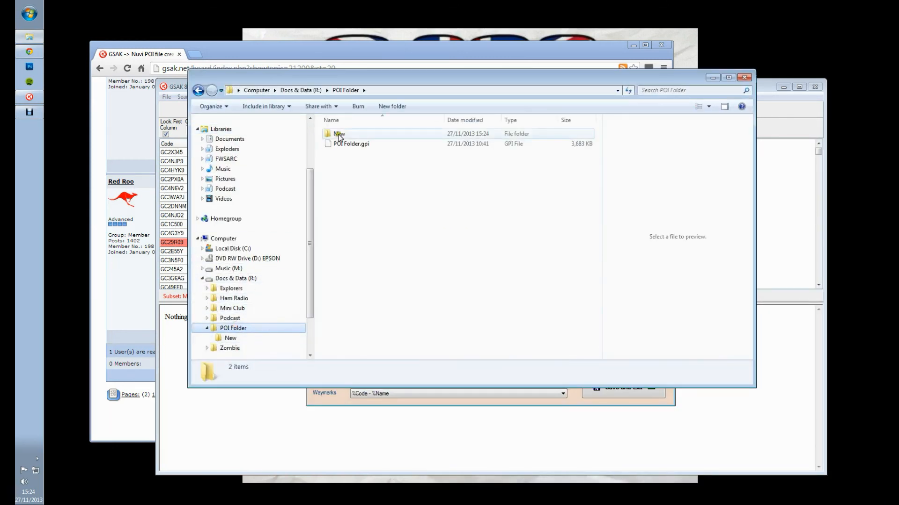
double_click(335, 133)
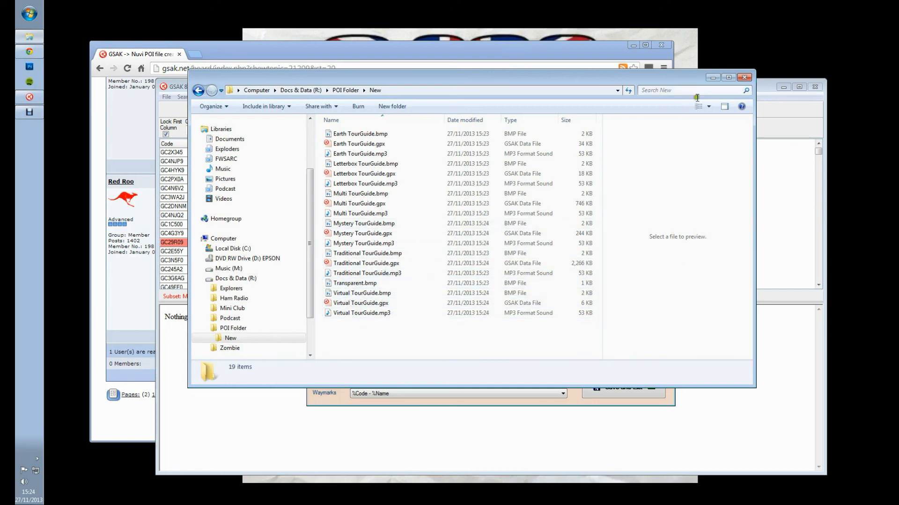
left_click(744, 77)
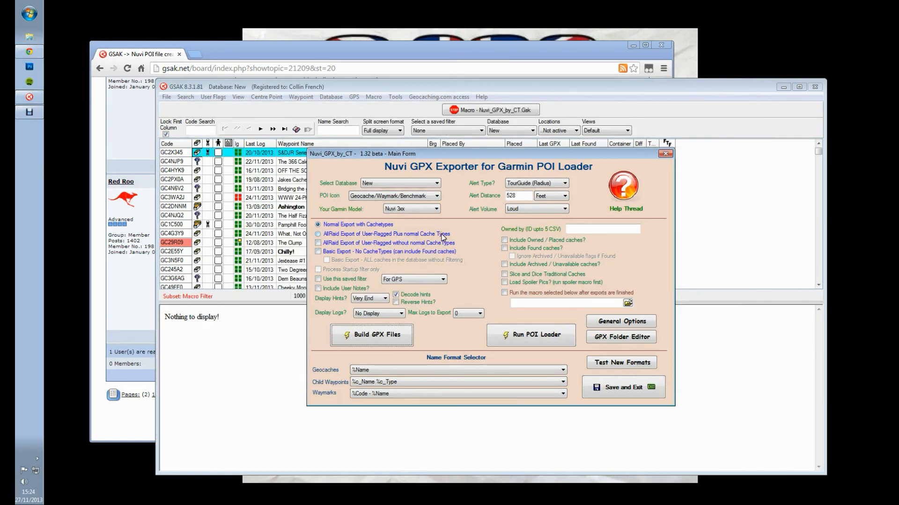
Run POI Loader for the built GPX files, then save the exporter settings and exit the macro.
left_click(524, 341)
left_click(622, 382)
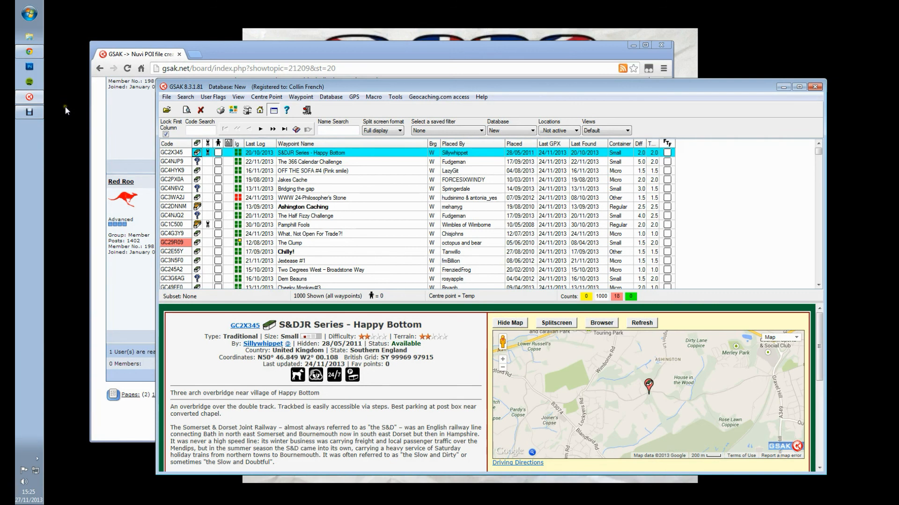
left_click(31, 112)
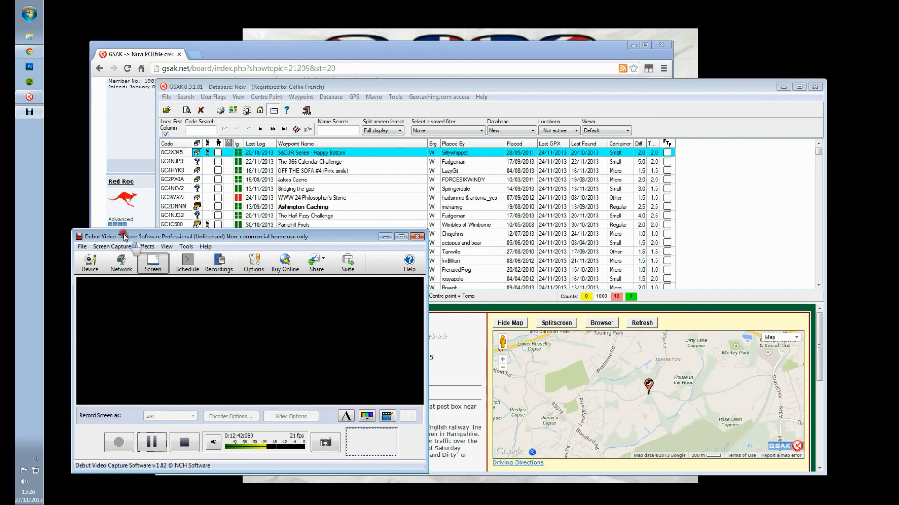
left_click_drag(124, 236, 110, 24)
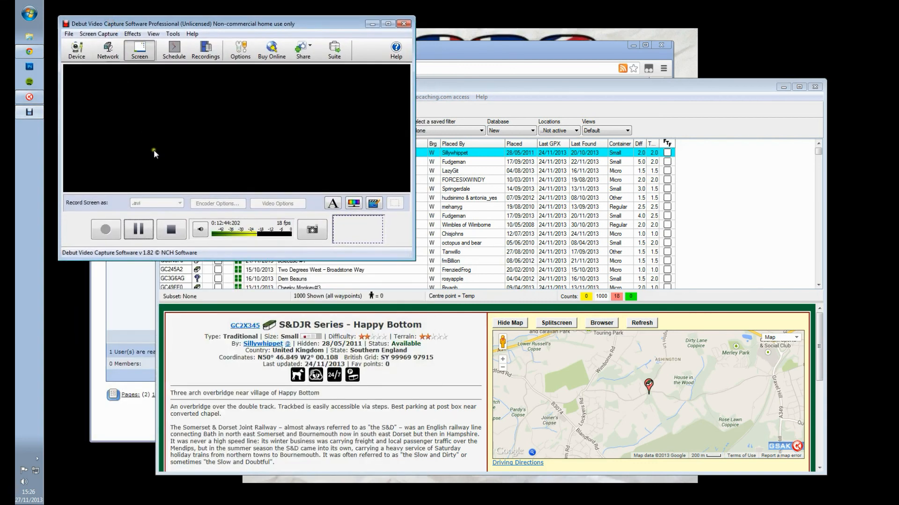